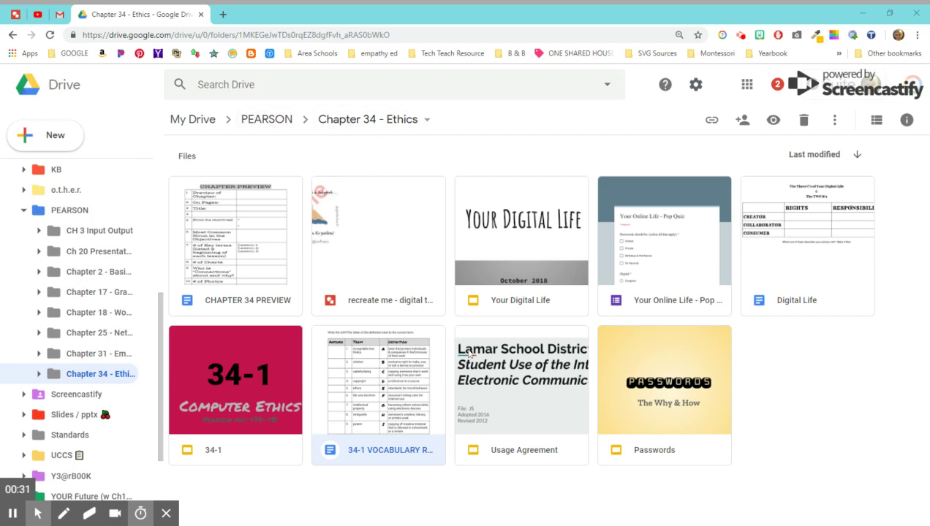
# Step: Create a new blank Google Form in the Chapter 34 - Ethics folder
pyautogui.click(56, 137)
pyautogui.click(70, 290)
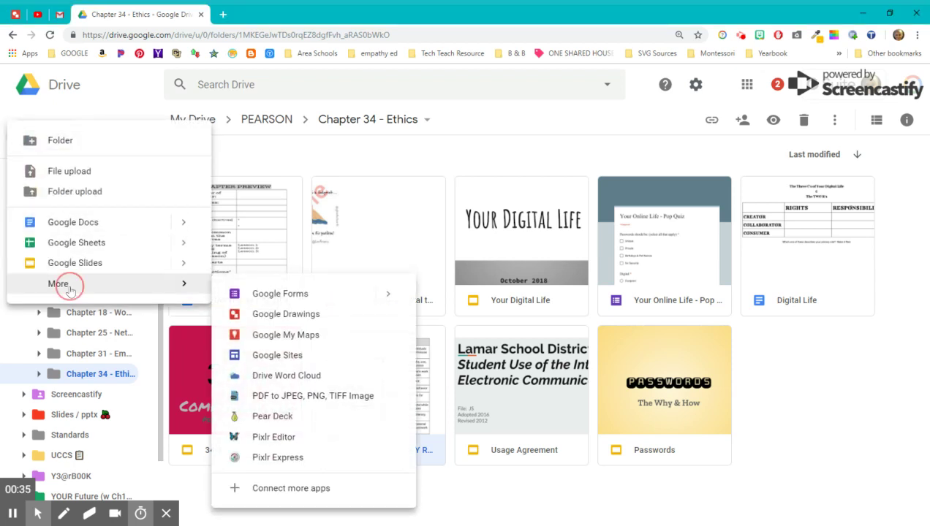
pyautogui.click(289, 299)
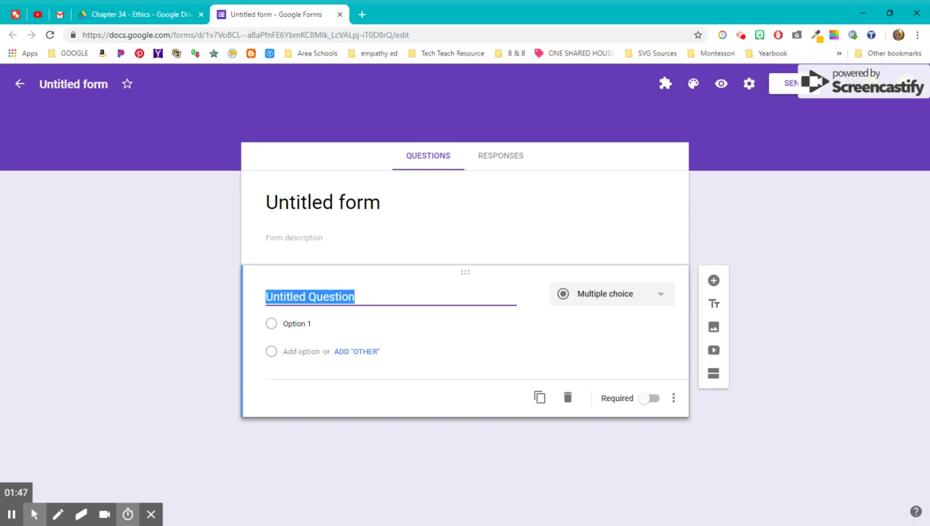
# Step: Title the form "Chapter 34 - Anticipation Guide" and leave its description empty
pyautogui.click(322, 203)
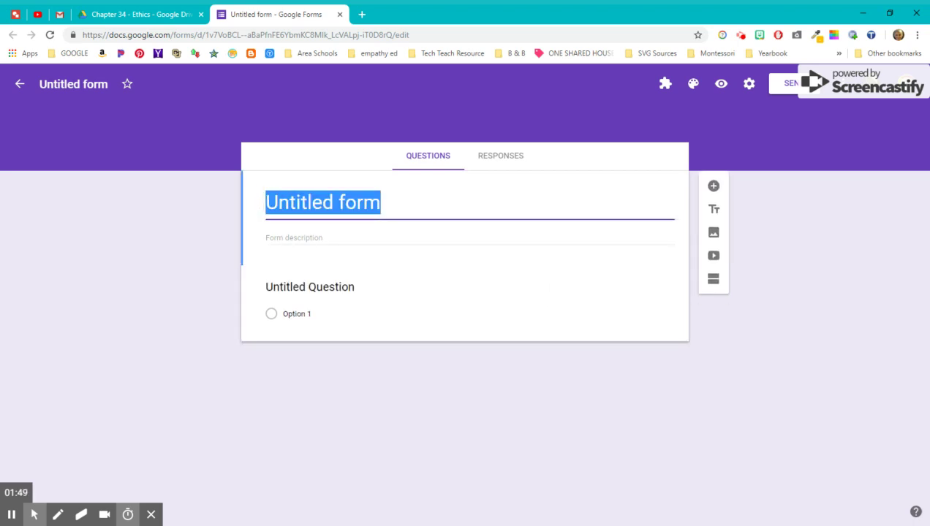
pyautogui.write('Chapter ')
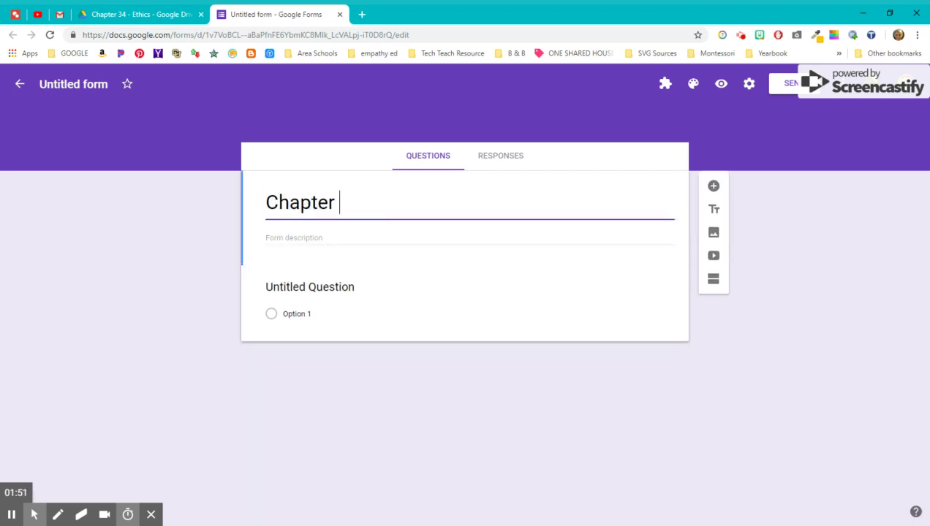
pyautogui.write('34')
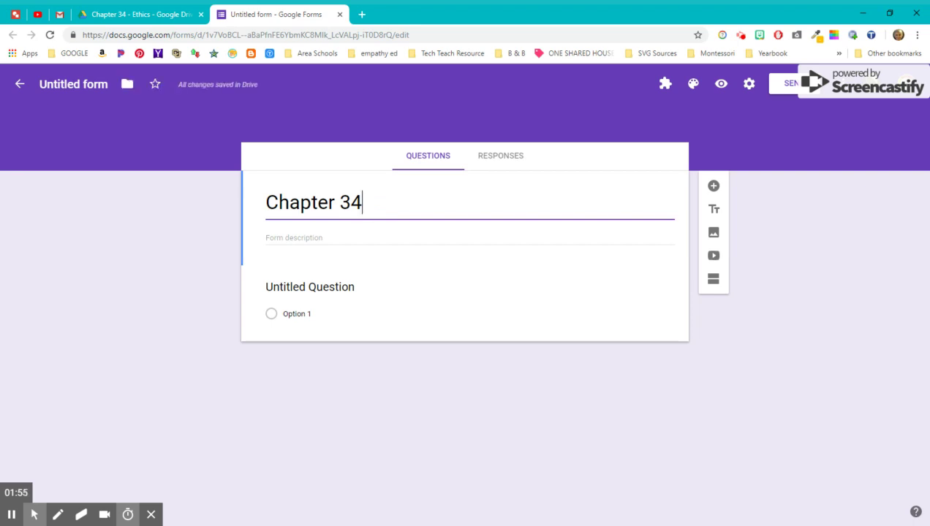
pyautogui.write(' - An')
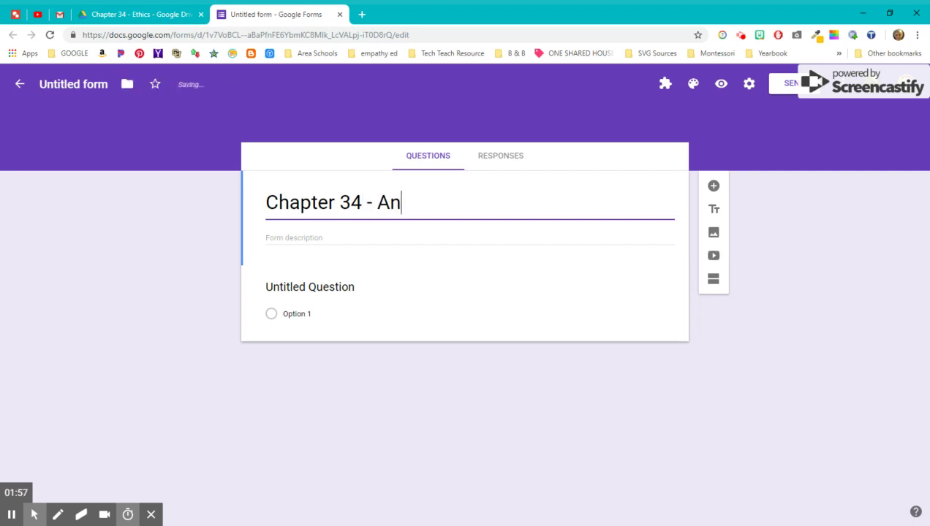
pyautogui.write('ticipation ')
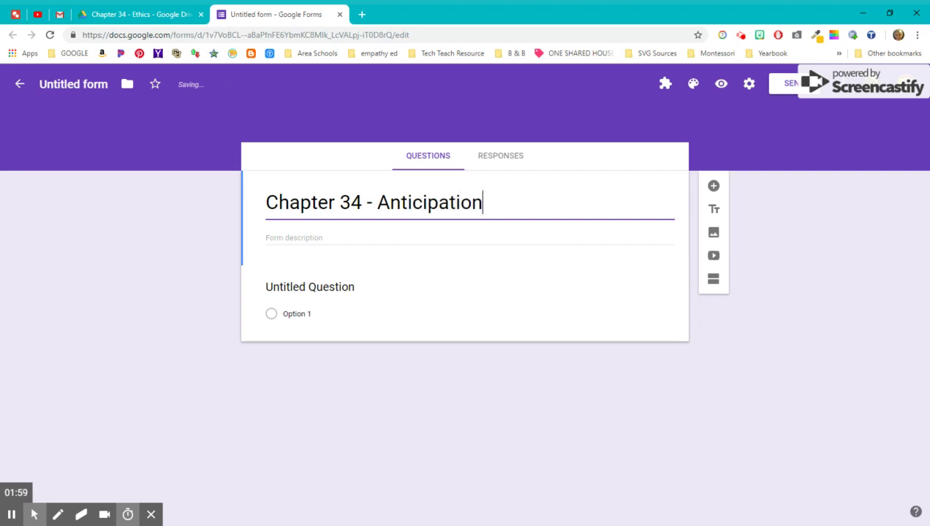
pyautogui.write('Guide')
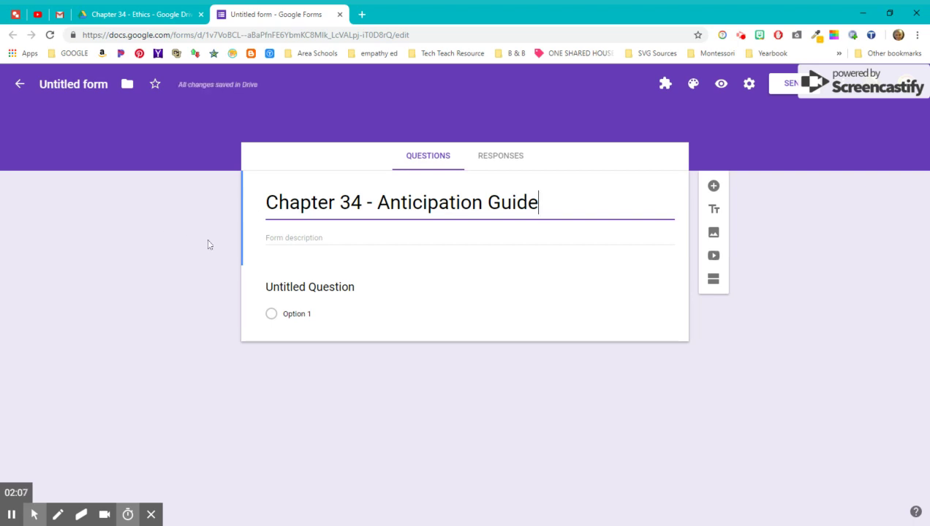
pyautogui.click(294, 238)
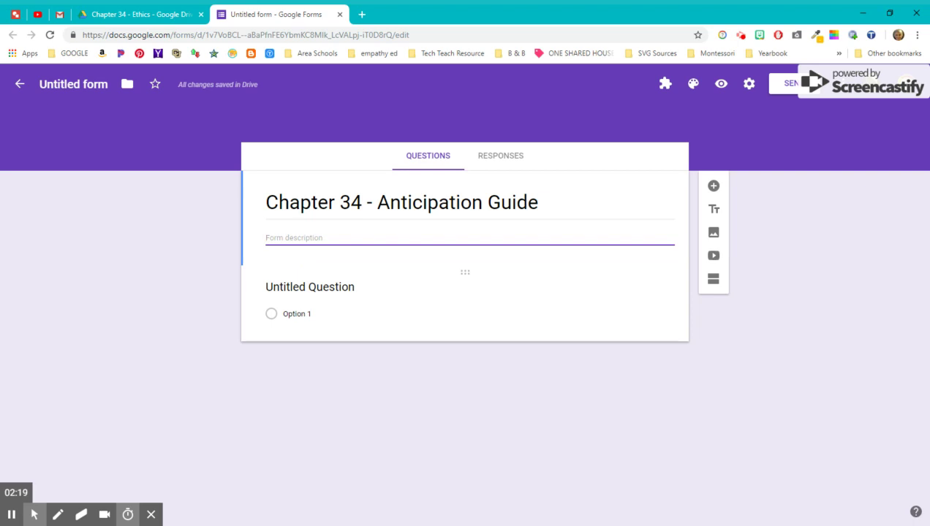
# Step: Keep the first question as multiple choice and give it the answer options "Ethical" and "Unethical"
pyautogui.click(433, 304)
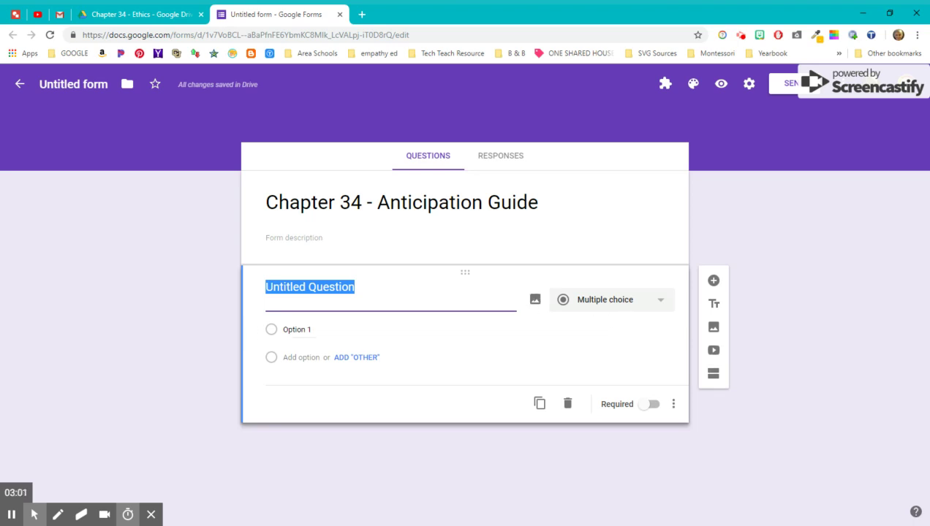
pyautogui.click(604, 301)
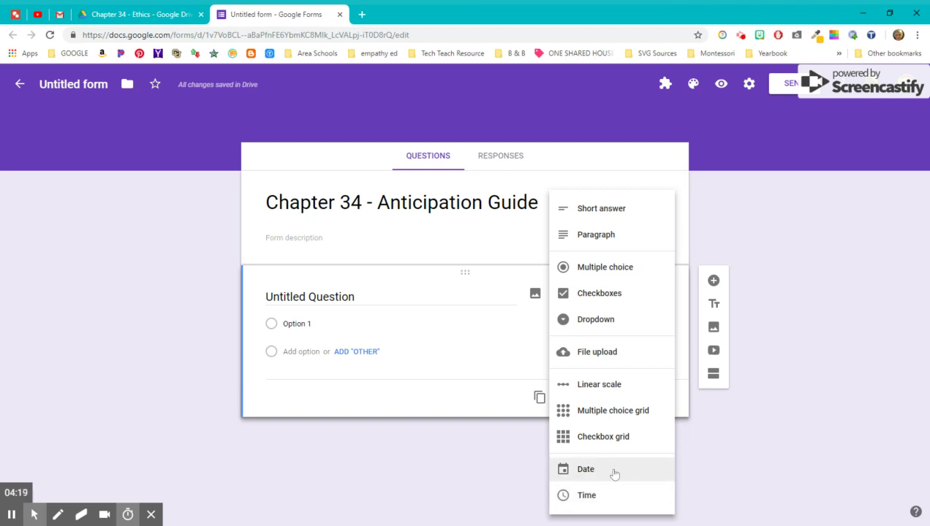
pyautogui.press('Escape')
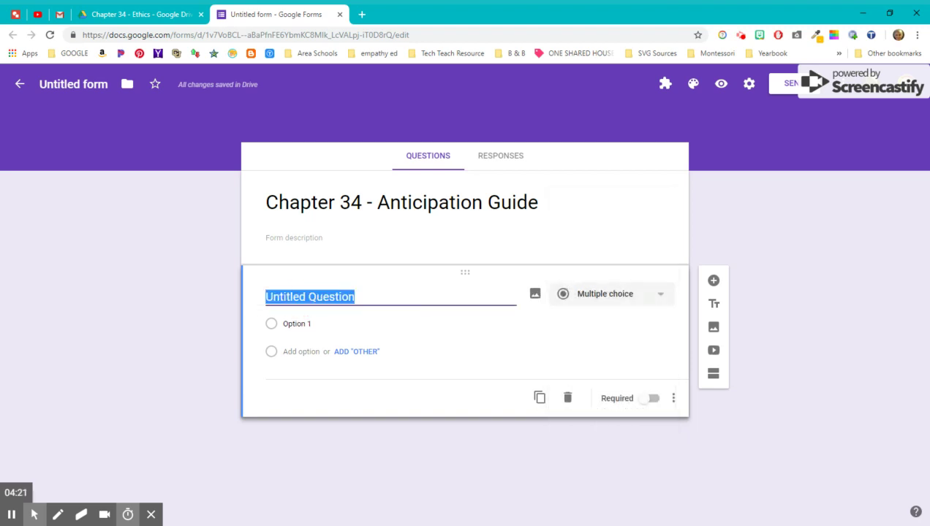
pyautogui.press('Tab')
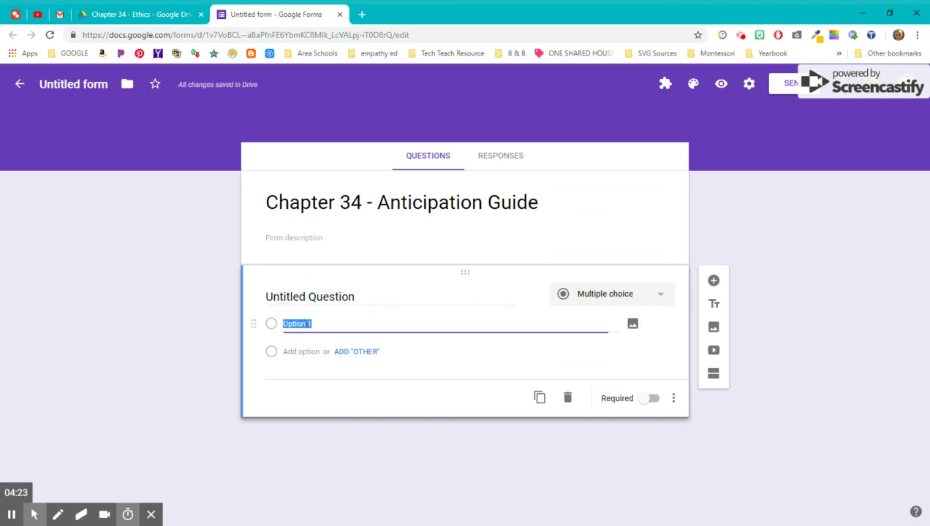
pyautogui.write('Ethical')
pyautogui.click(287, 351)
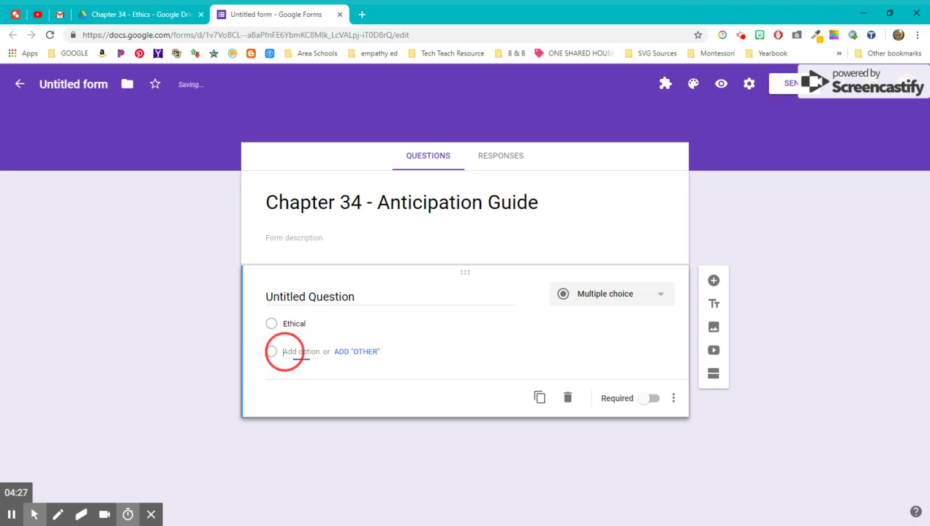
pyautogui.write('Unethical')
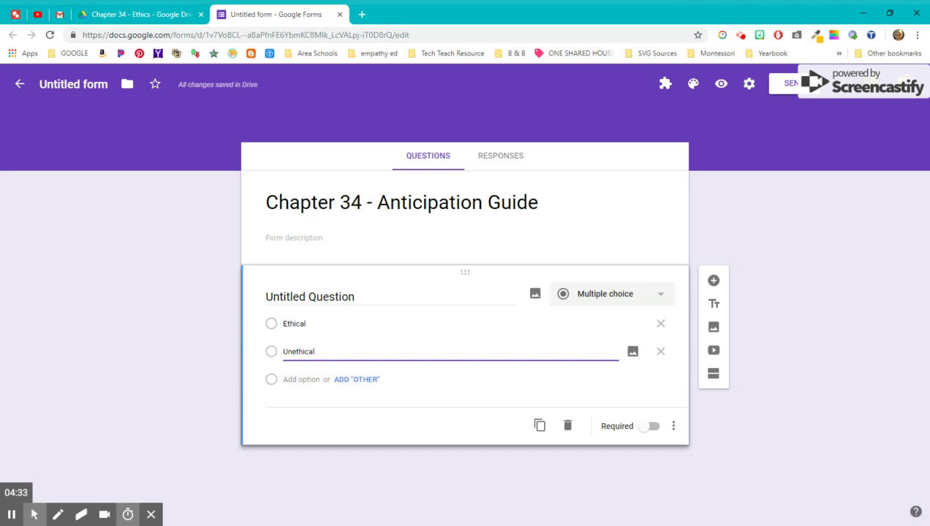
# Step: Duplicate the Ethical/Unethical question twice to make three identical questions
pyautogui.click(539, 426)
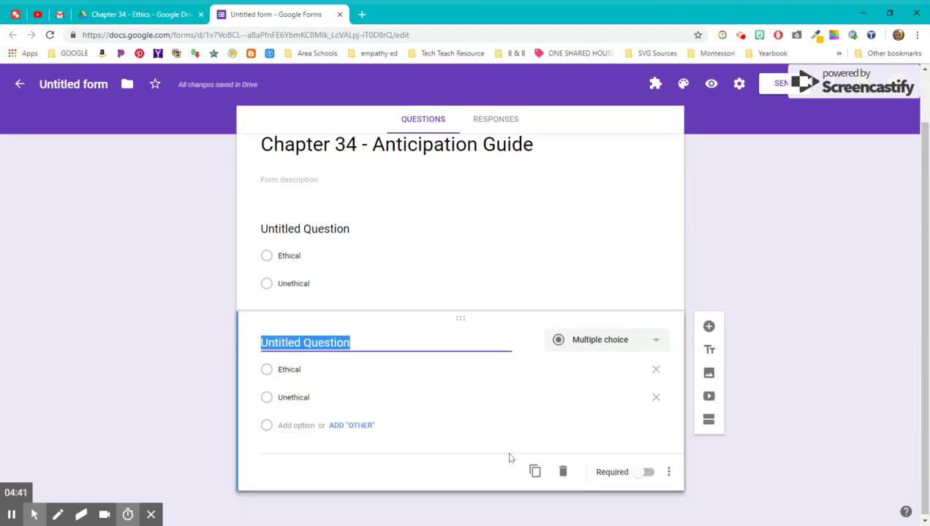
pyautogui.click(534, 472)
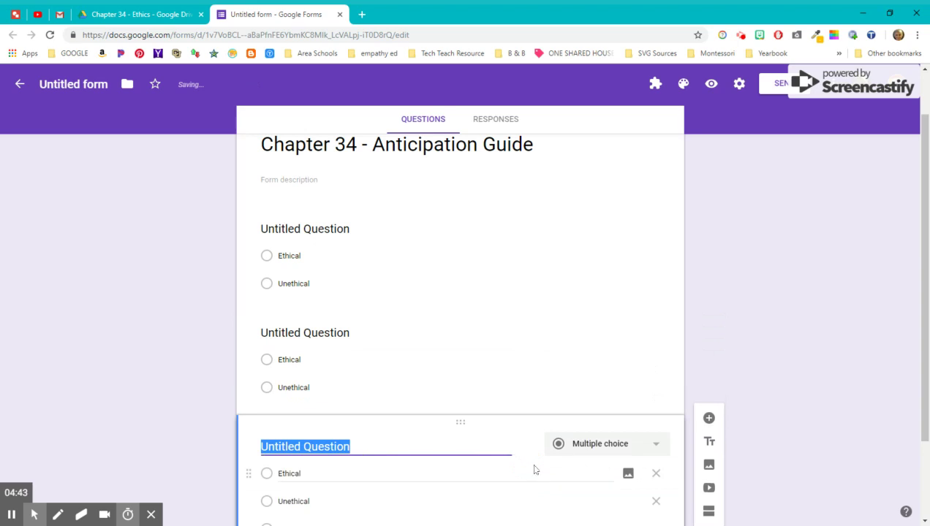
pyautogui.scroll(3, 461, 293)
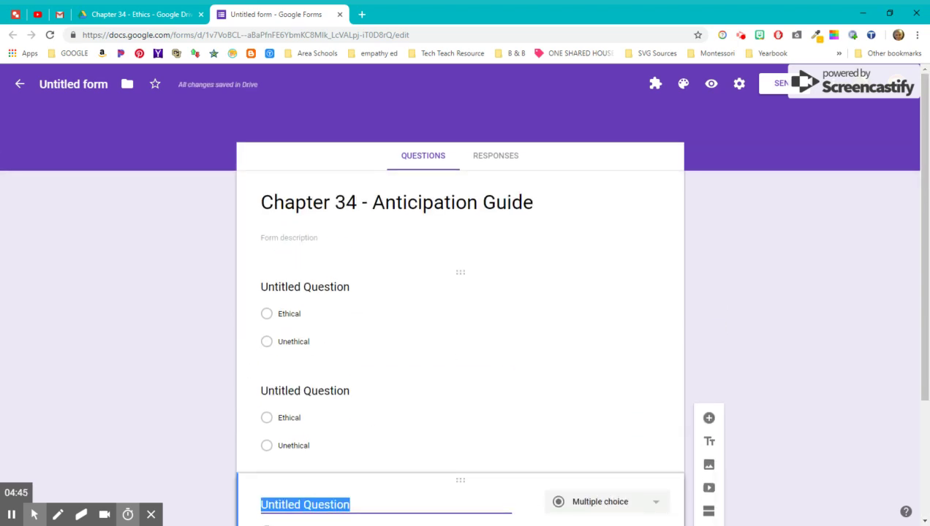
# Step: Set the first question's text to "Cropping the Copyright symbol on a picture to use in an assignment."
pyautogui.click(421, 322)
pyautogui.click(305, 287)
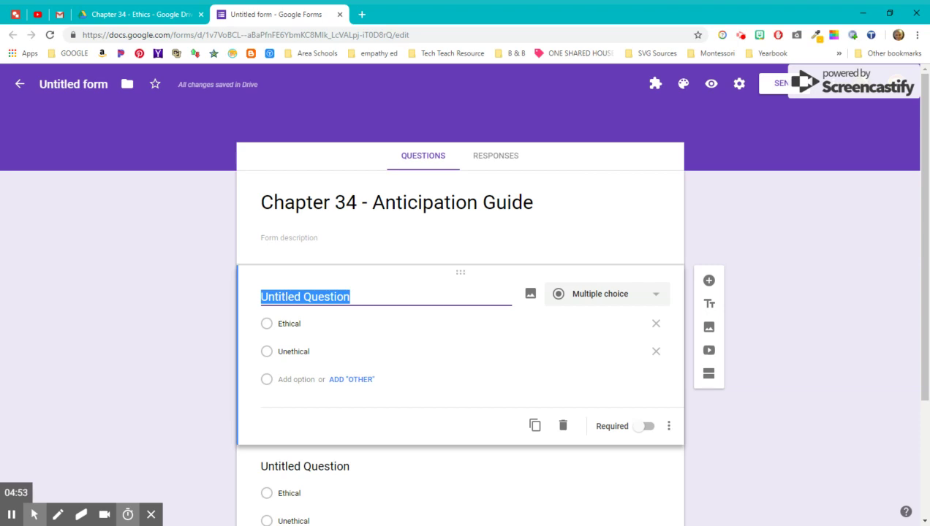
pyautogui.write('Cropping the ')
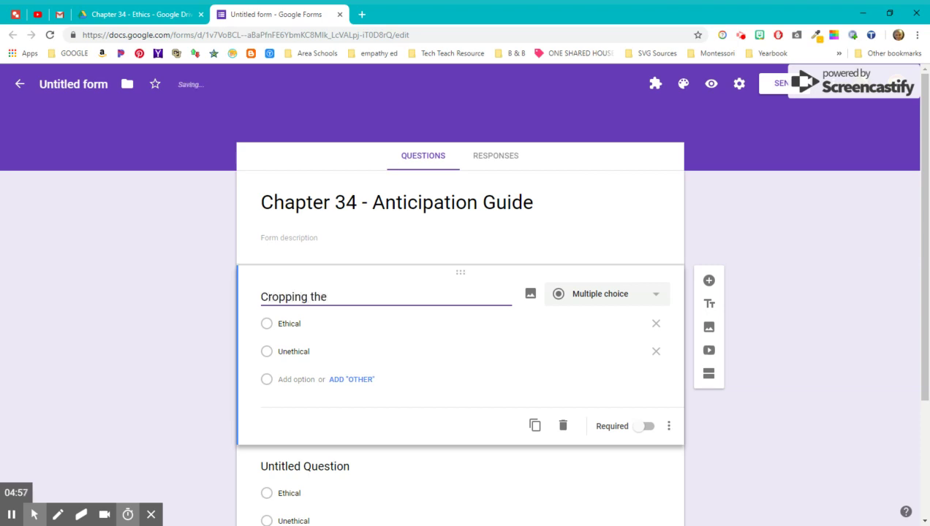
pyautogui.write('Copywr')
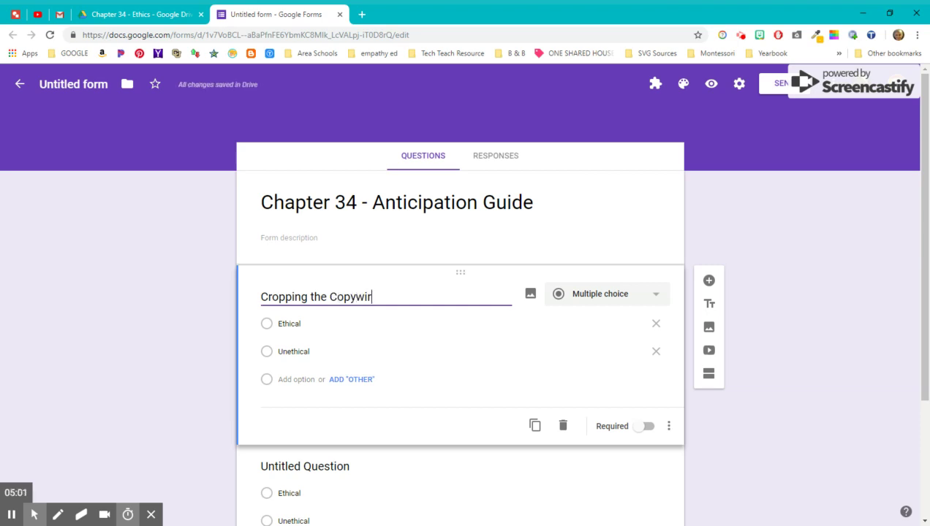
pyautogui.press('BackSpace')
pyautogui.press('BackSpace')
pyautogui.write('right symbol on a ')
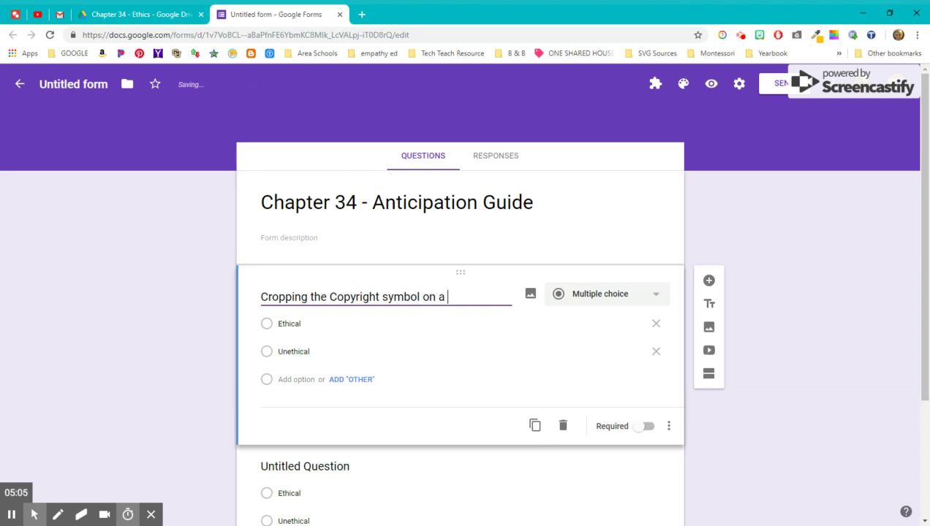
pyautogui.write('picture to use')
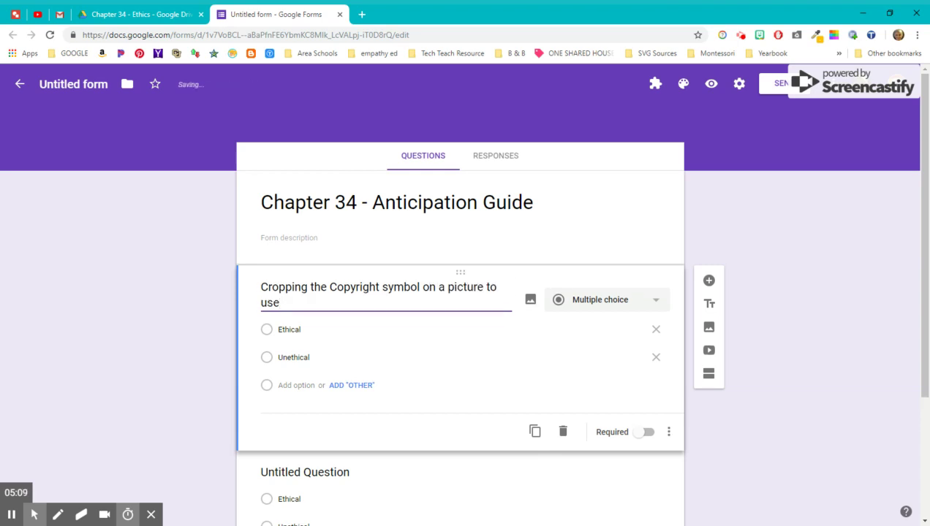
pyautogui.write(' in an assignme')
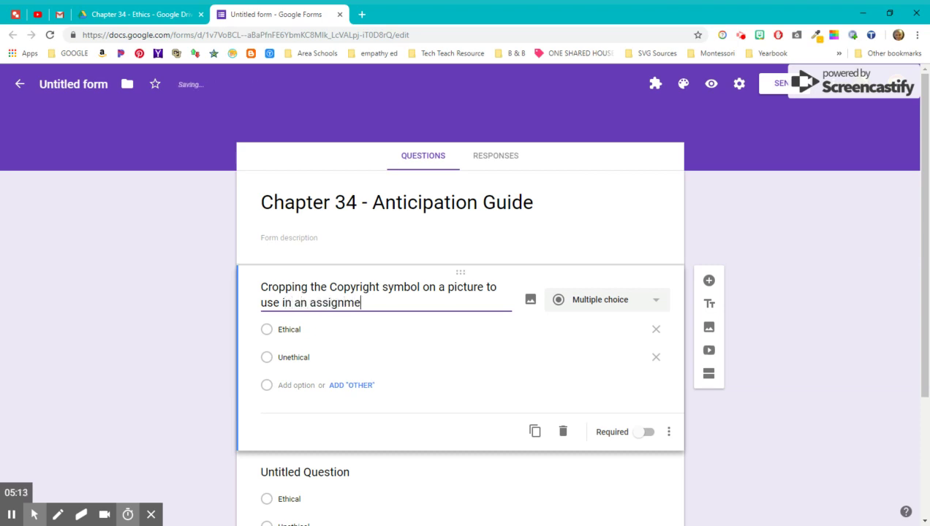
pyautogui.write('nt.')
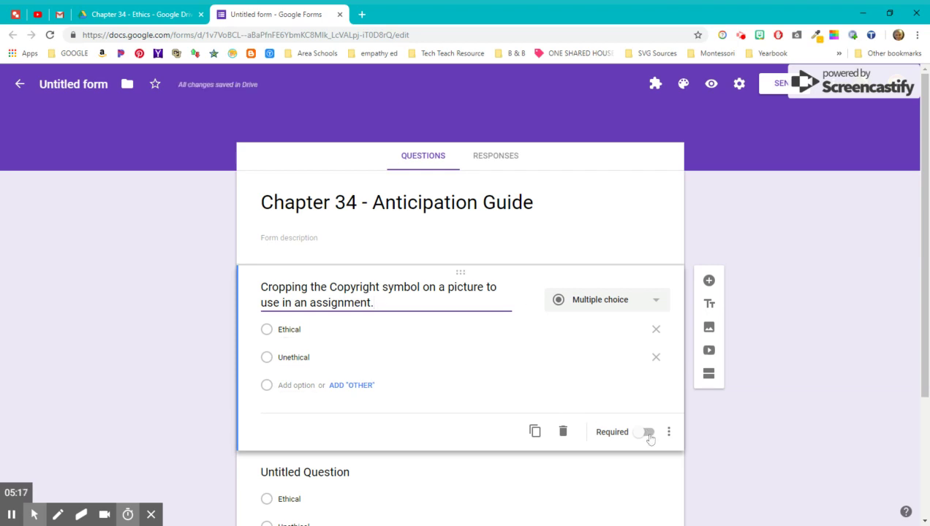
# Step: Make all three questions required
pyautogui.click(649, 436)
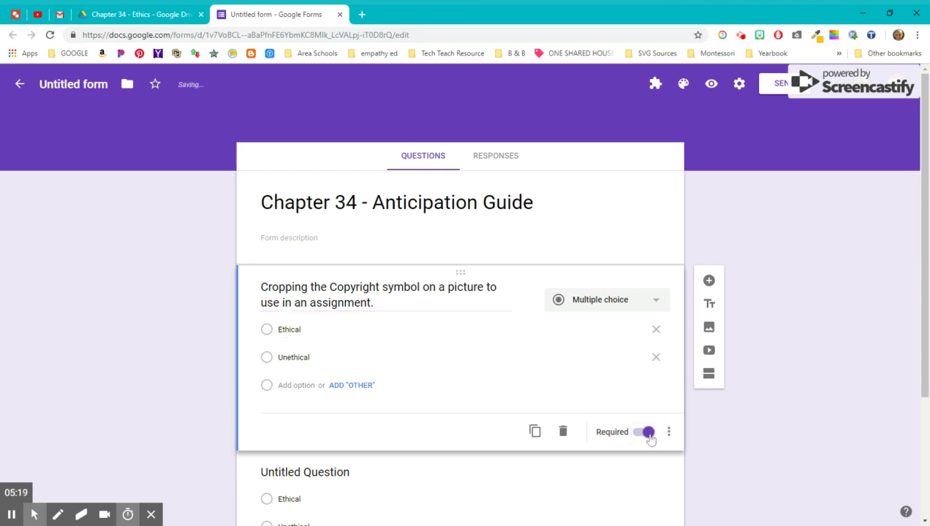
pyautogui.scroll(-2, 585, 388)
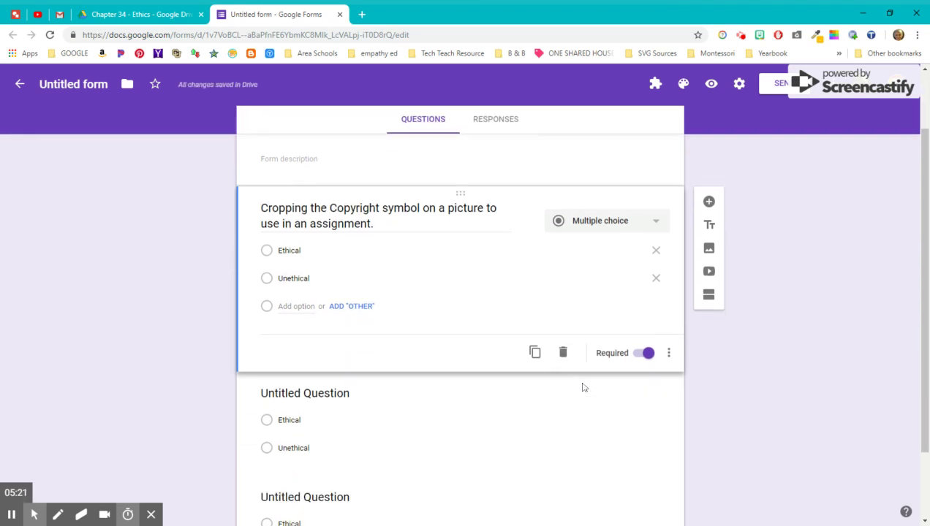
pyautogui.click(607, 352)
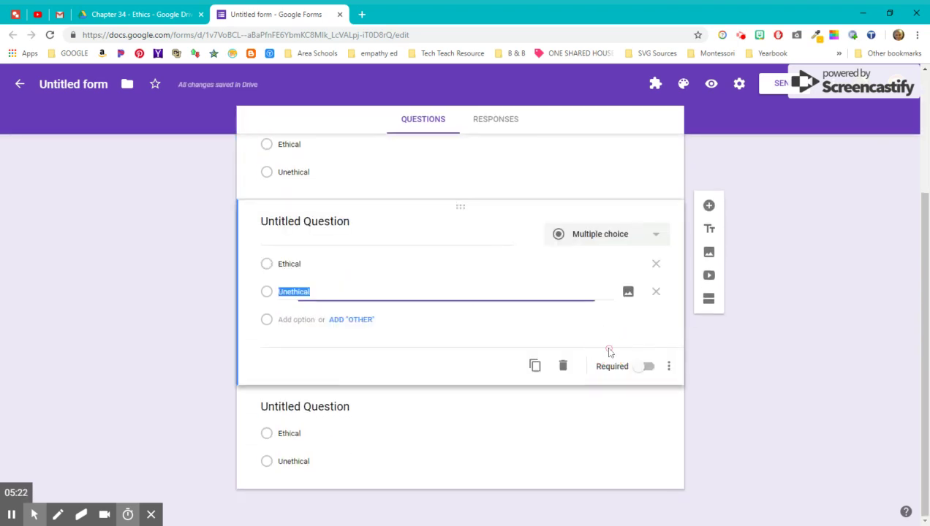
pyautogui.click(649, 367)
pyautogui.click(559, 441)
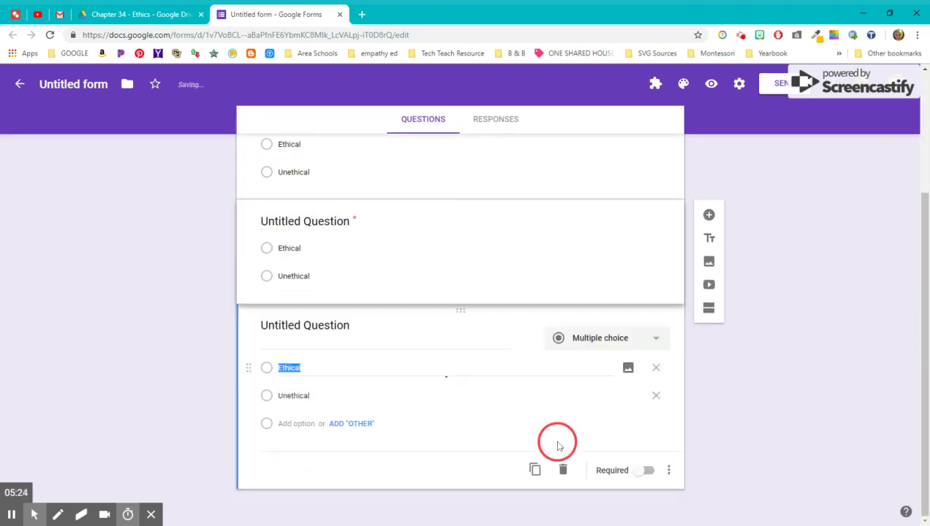
pyautogui.click(650, 472)
# Step: Name the form file "Chapter 34 - Anticipation Guide" to match the form's title
pyautogui.scroll(3, 650, 476)
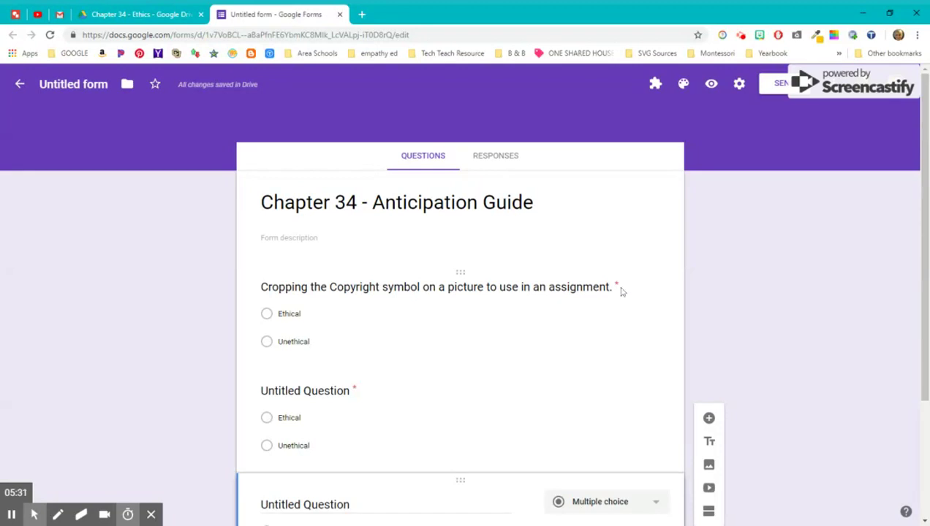
pyautogui.click(289, 313)
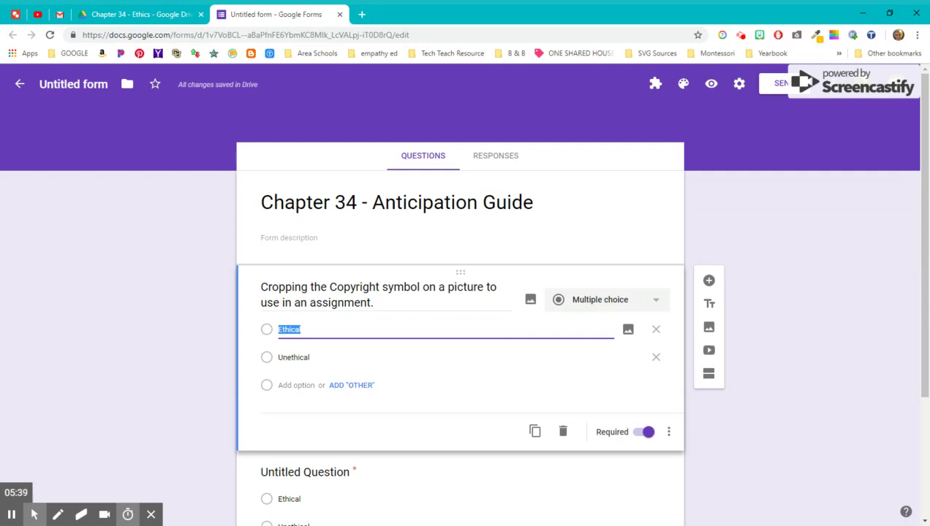
pyautogui.click(43, 84)
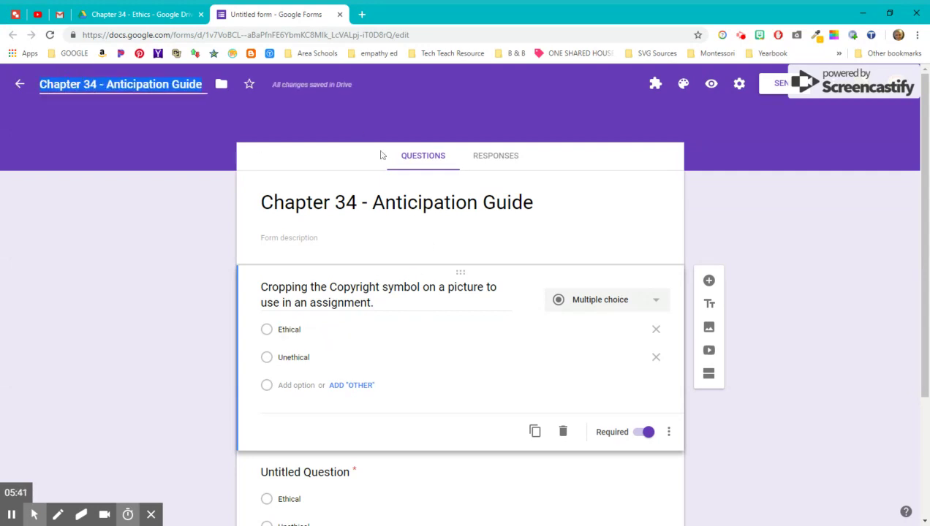
pyautogui.scroll(-3, 442, 292)
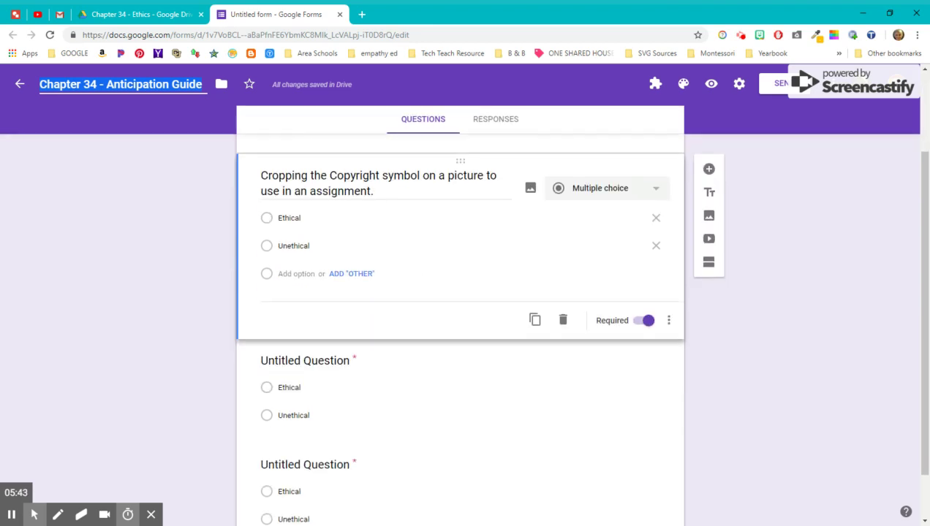
pyautogui.scroll(3, 442, 293)
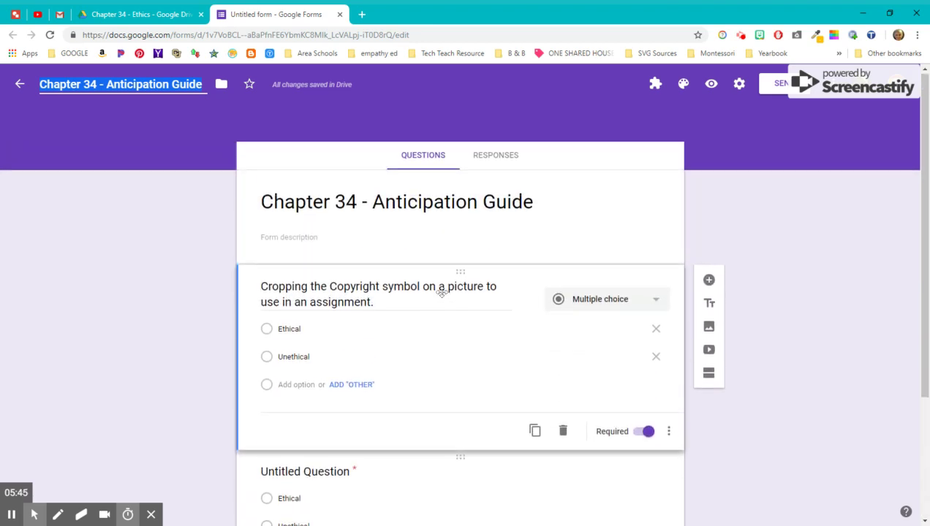
pyautogui.click(592, 306)
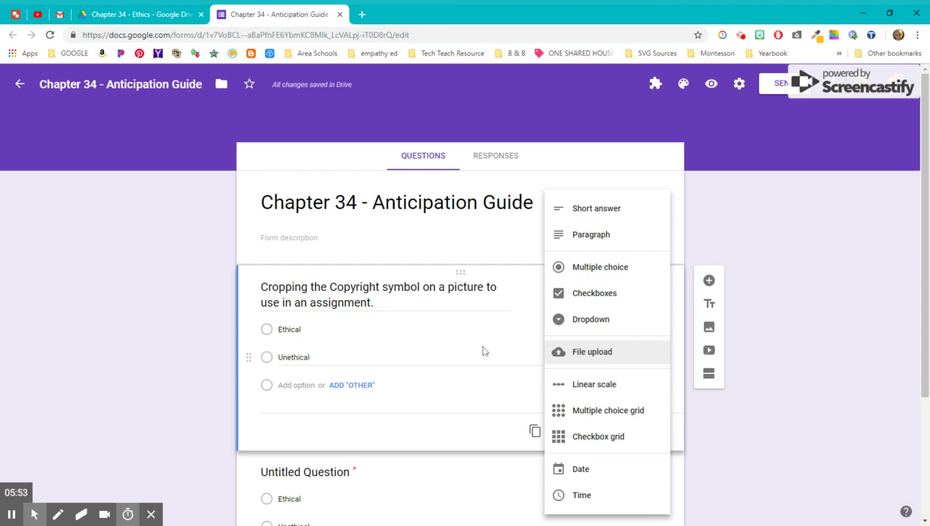
pyautogui.click(448, 326)
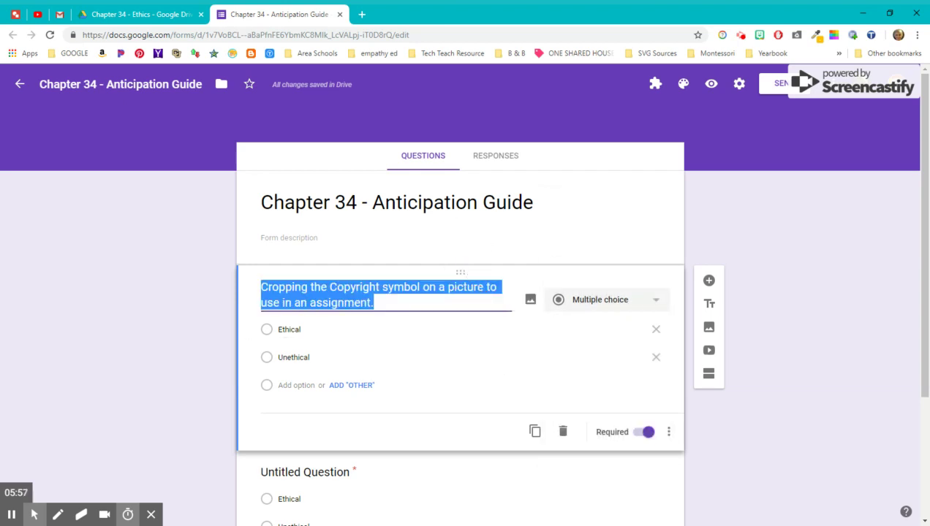
pyautogui.scroll(-2, 465, 271)
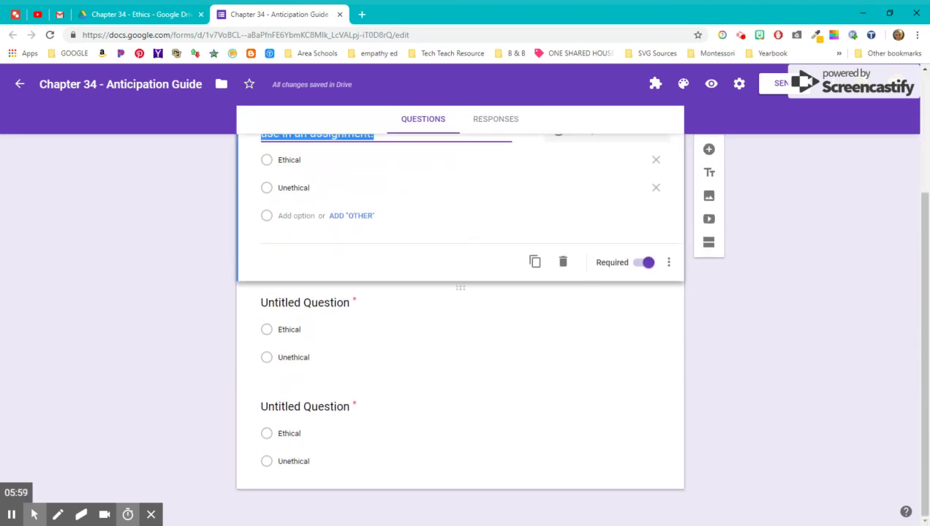